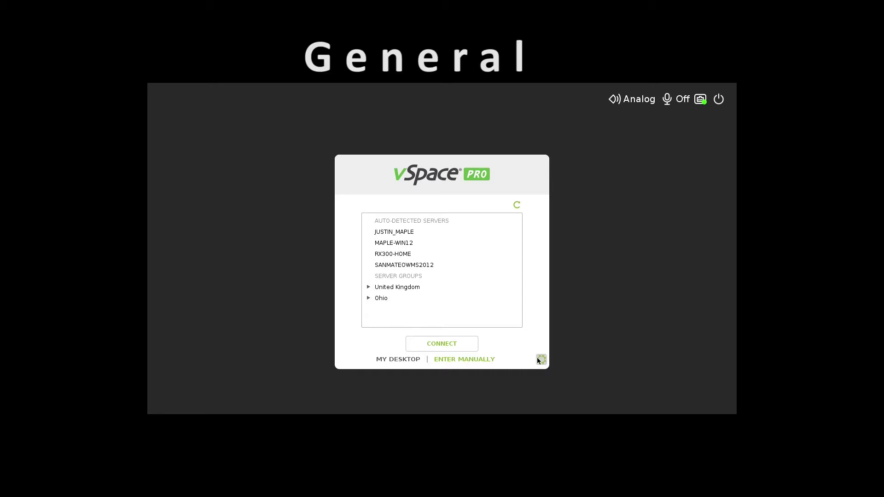
Step: In the device settings' General page, switch the operation mode from Thin client Mode to Raspbian Desktop Mode
{"action": "left_click", "coordinate": [538, 358]}
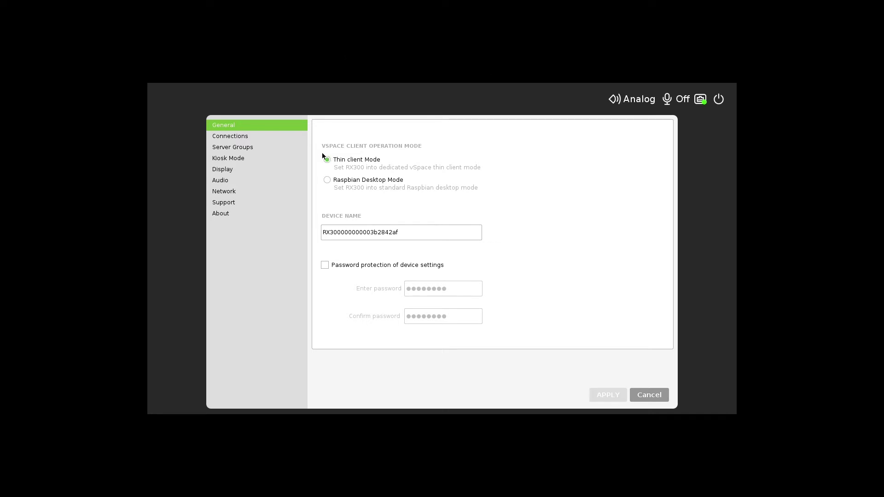
{"action": "left_click", "coordinate": [328, 179]}
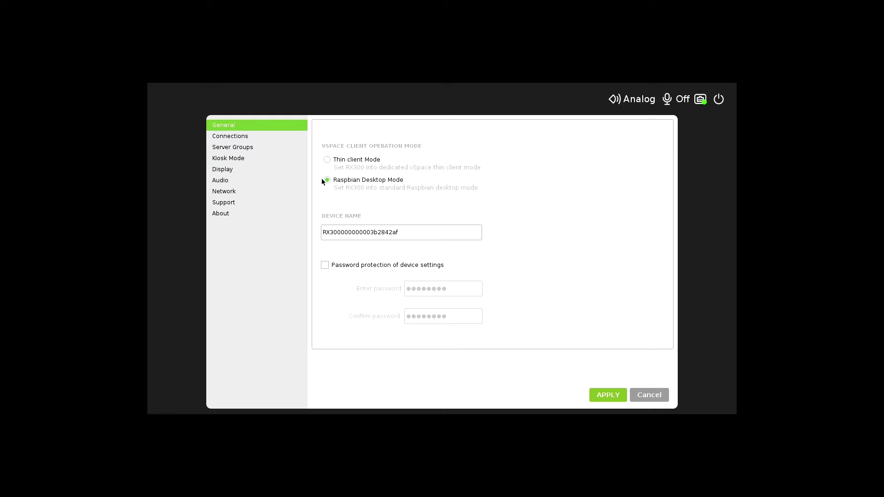
Step: Apply Raspbian mode and create a VERDE Gateway desktop shortcut named 'NComputing' for ncomputing.com
{"action": "left_click", "coordinate": [594, 393]}
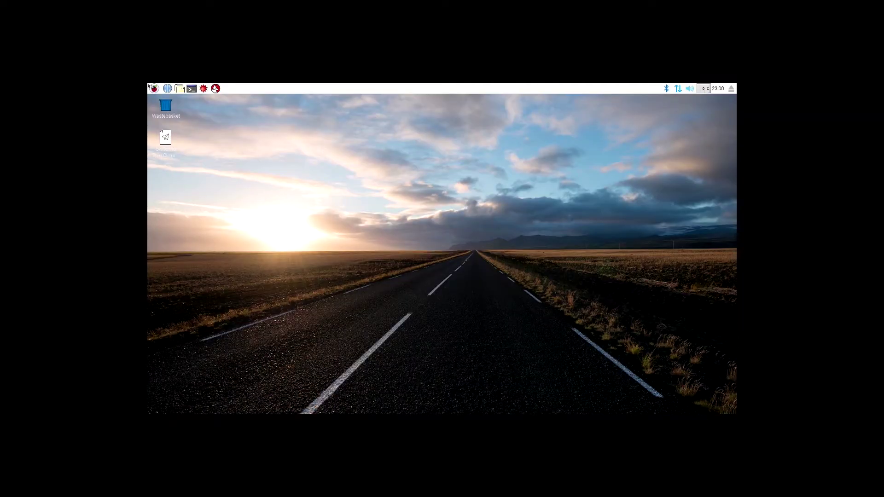
{"action": "left_click", "coordinate": [150, 87]}
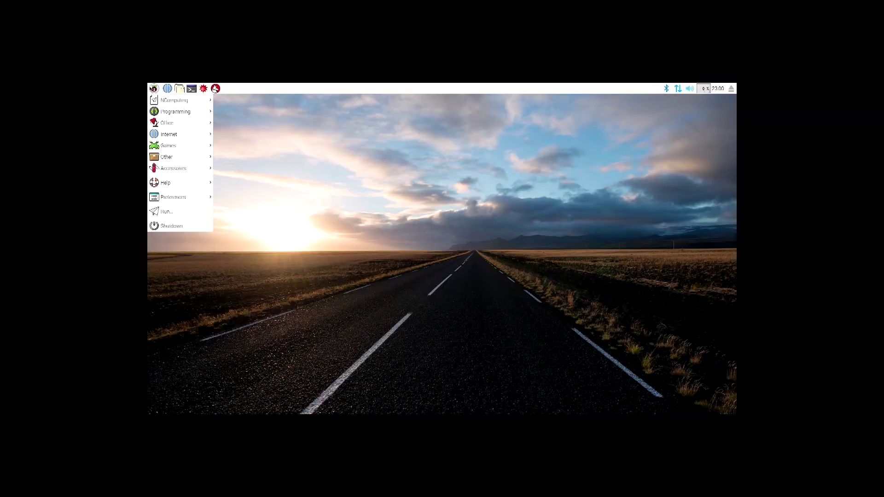
{"action": "mouse_move", "coordinate": [160, 106]}
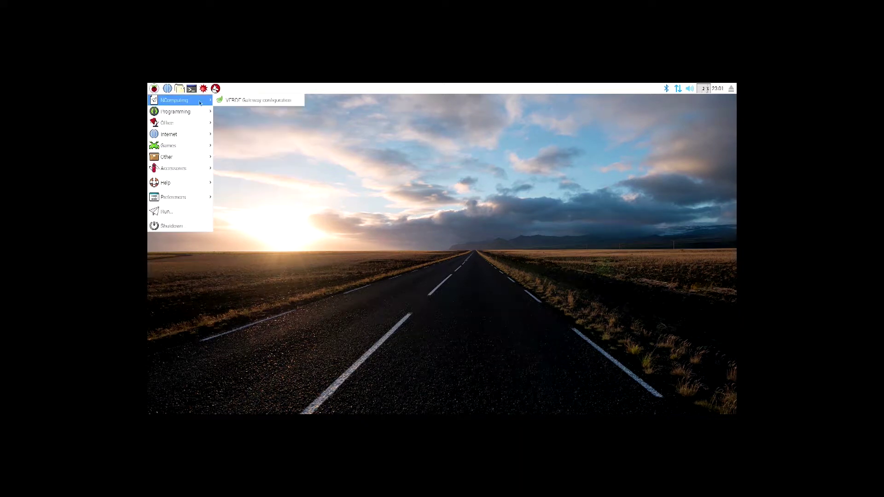
{"action": "left_click", "coordinate": [255, 100]}
{"action": "type", "text": "ncomputing.com"}
{"action": "key", "text": "Tab"}
{"action": "type", "text": "NComputing"}
{"action": "left_click", "coordinate": [519, 275]}
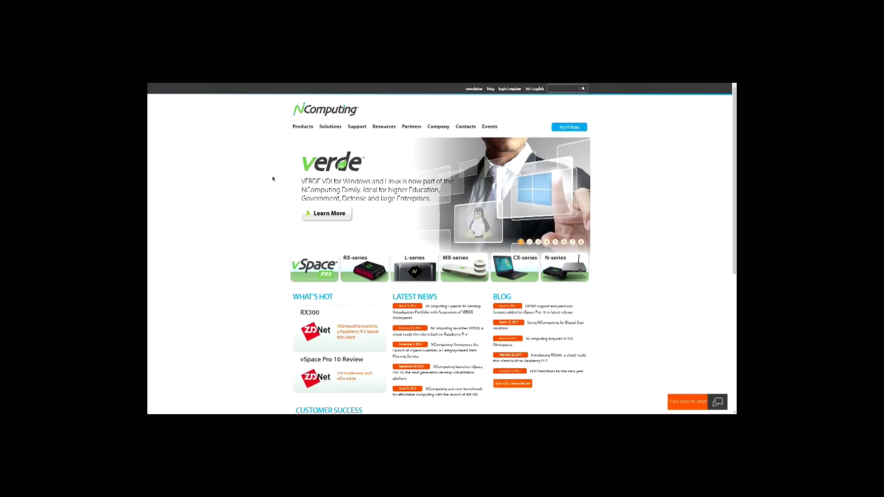
Step: Open the RX300 product page on ncomputing.com and scroll through it
{"action": "left_click", "coordinate": [353, 258]}
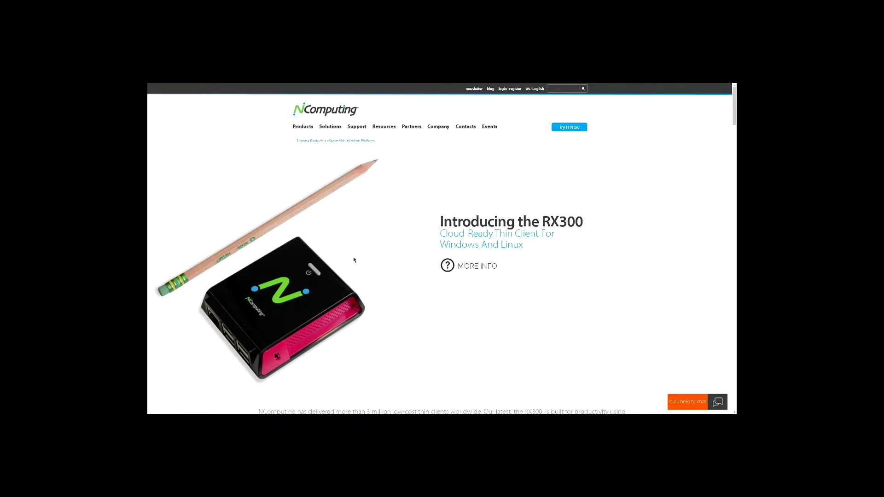
{"action": "scroll", "coordinate": [353, 260], "scroll_direction": "down", "scroll_amount": 20}
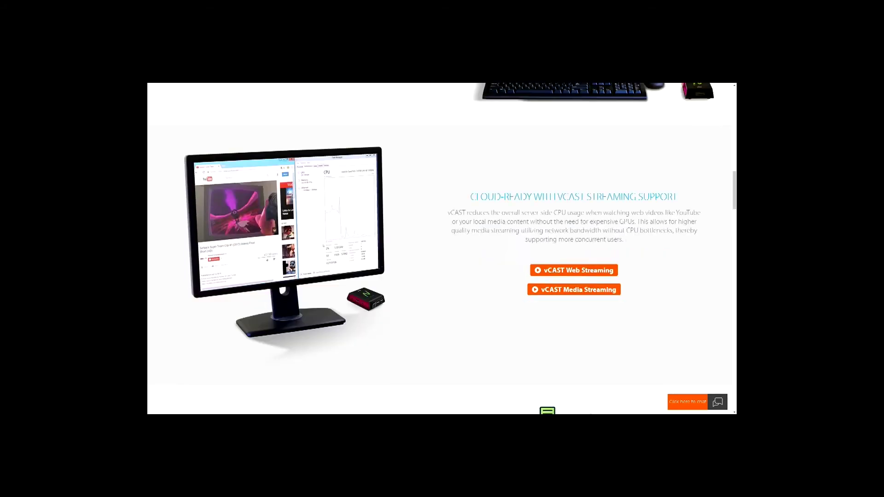
{"action": "scroll", "coordinate": [355, 256], "scroll_direction": "down", "scroll_amount": 5}
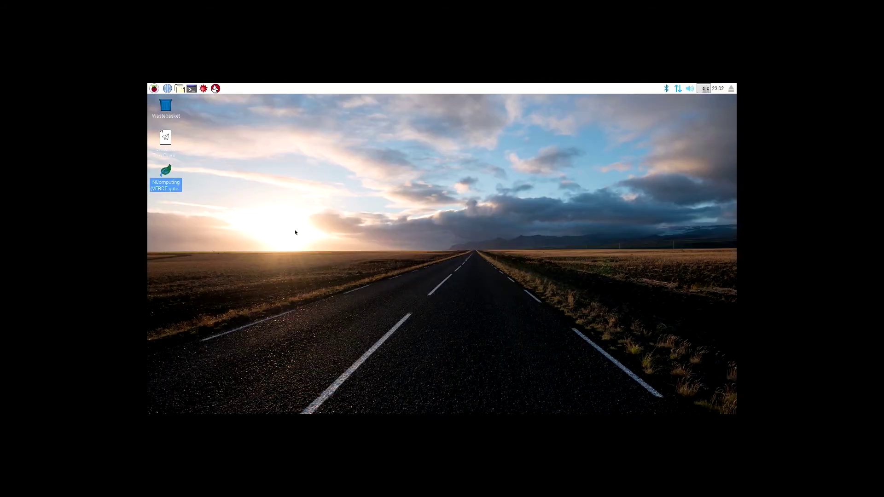
Step: Switch back to thin client mode and enable settings password protection with an administrator password
{"action": "double_click", "coordinate": [166, 139]}
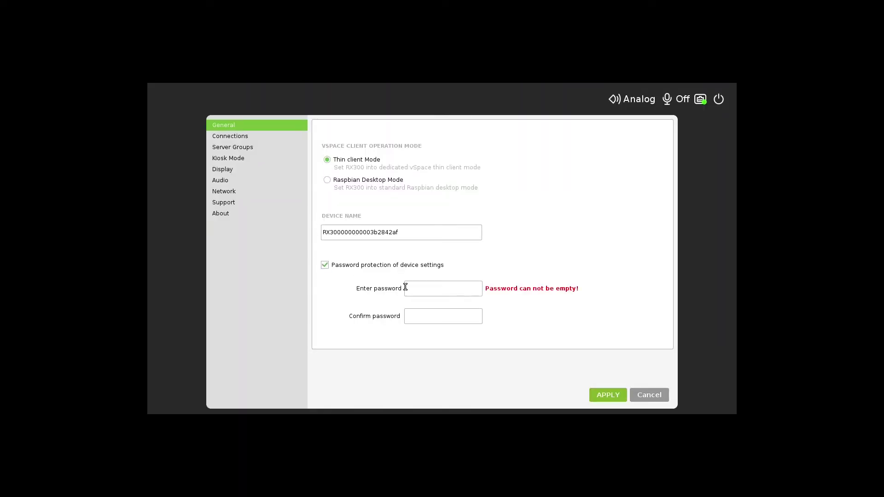
{"action": "left_click", "coordinate": [409, 284]}
{"action": "type", "text": "1234"}
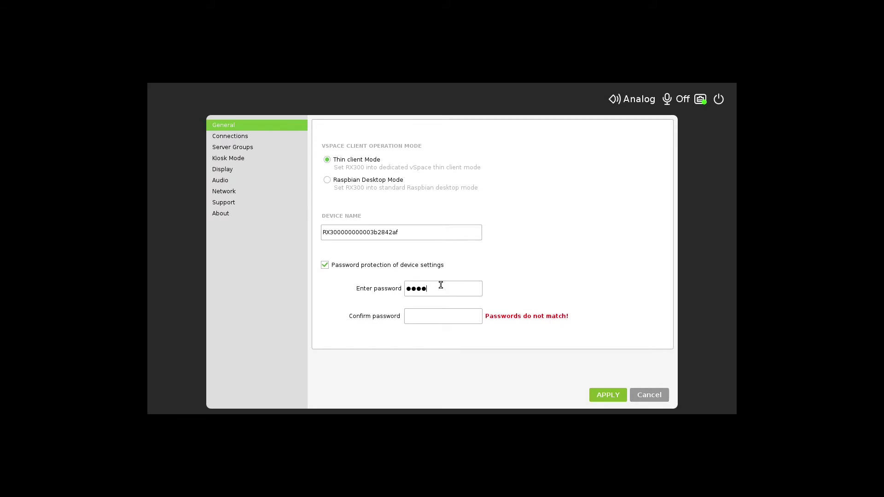
{"action": "left_click", "coordinate": [430, 320]}
{"action": "type", "text": "1234"}
{"action": "left_click", "coordinate": [595, 396]}
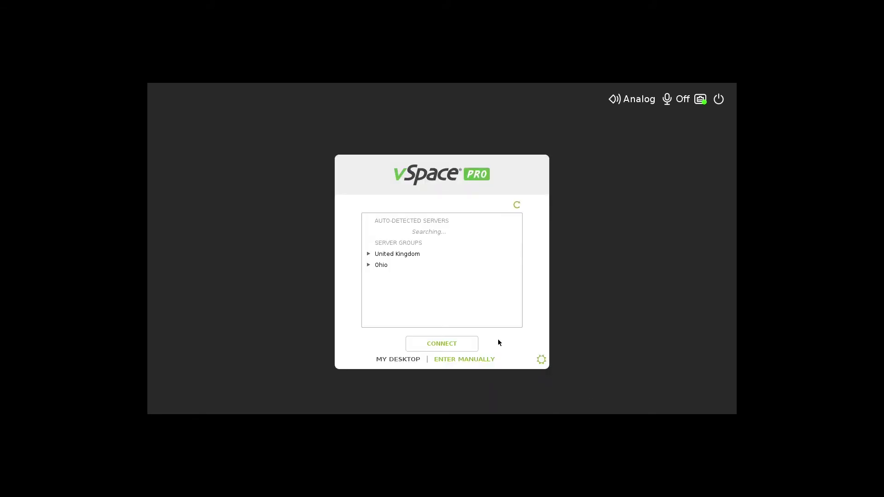
Step: Reopen the device settings by entering the administrator password
{"action": "left_click", "coordinate": [541, 360]}
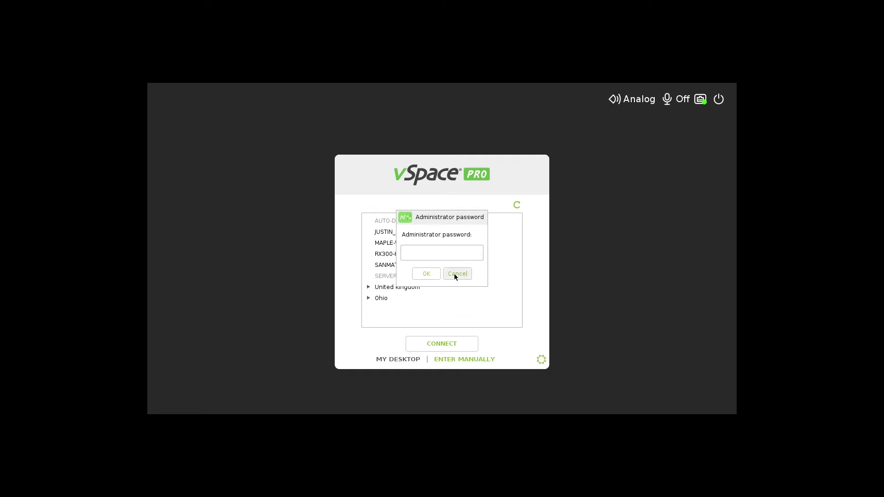
{"action": "type", "text": "1234"}
{"action": "left_click", "coordinate": [429, 278]}
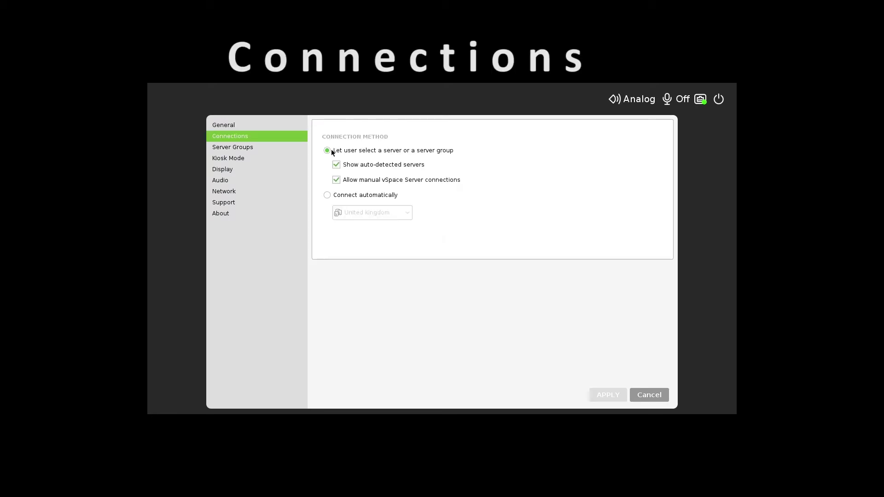
Step: Keep auto-detected servers shown but disallow manual vSpace Server connections, and apply
{"action": "left_click", "coordinate": [335, 166]}
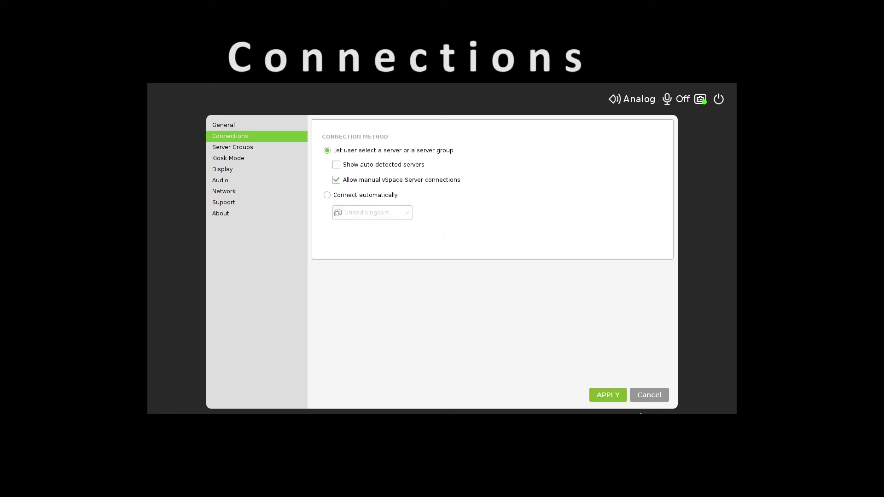
{"action": "left_click", "coordinate": [607, 396]}
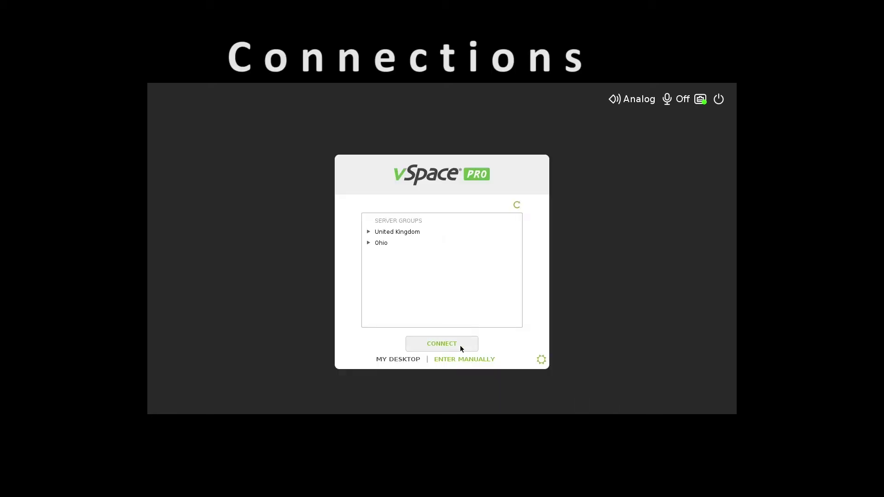
{"action": "left_click", "coordinate": [541, 359]}
{"action": "left_click", "coordinate": [336, 165]}
{"action": "left_click", "coordinate": [337, 180]}
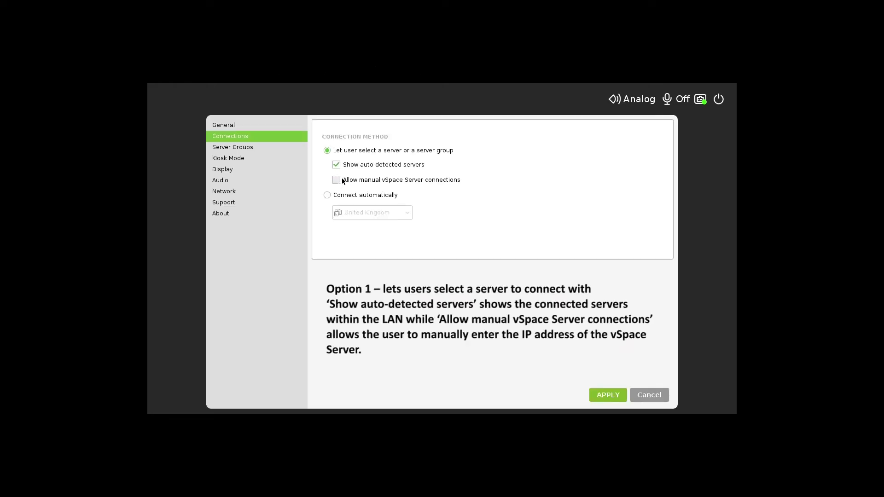
{"action": "left_click", "coordinate": [621, 396]}
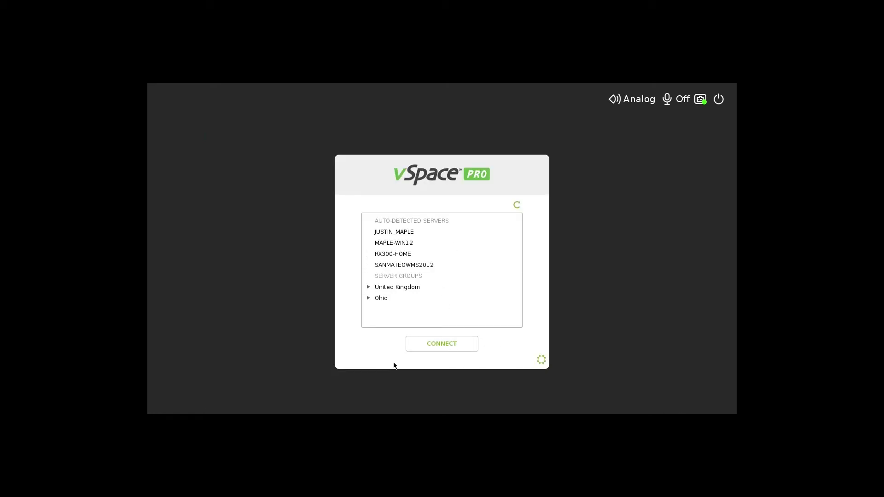
Step: Choose Connect automatically with RX300-HOME as the server
{"action": "left_click", "coordinate": [540, 359]}
{"action": "left_click", "coordinate": [327, 196]}
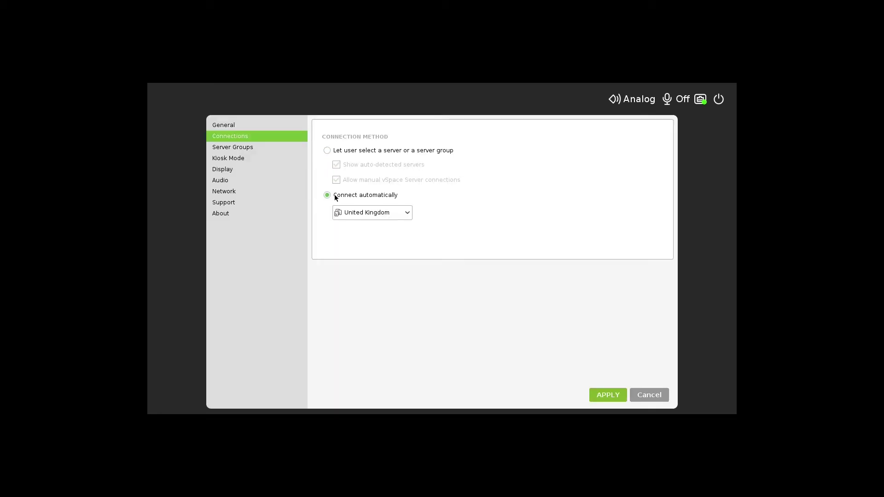
{"action": "left_click", "coordinate": [407, 213]}
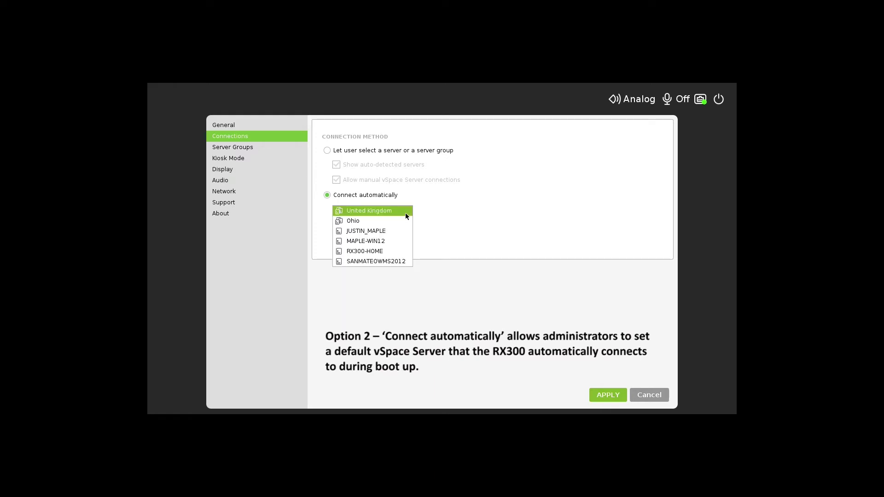
{"action": "left_click", "coordinate": [399, 250]}
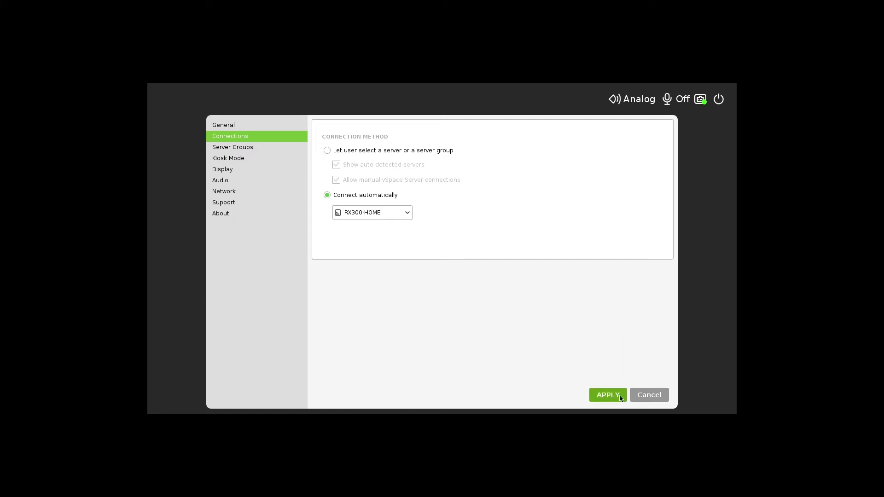
Step: Create a new server group named RX300
{"action": "left_click", "coordinate": [232, 146]}
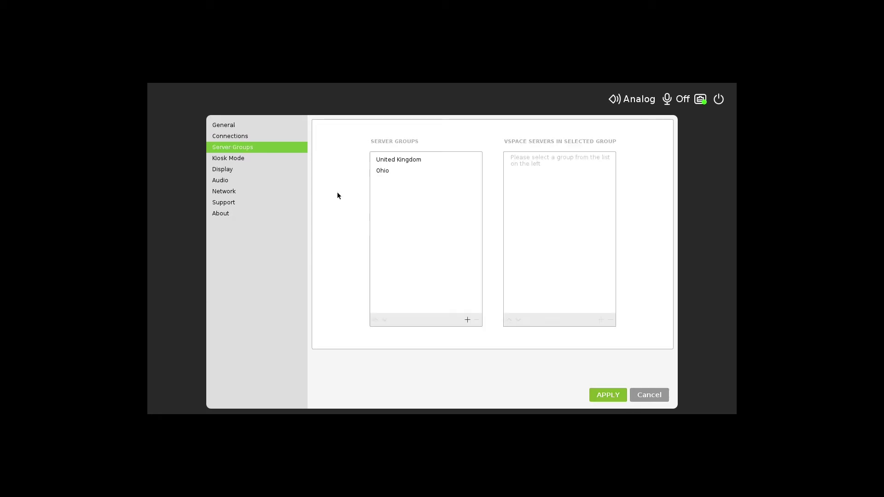
{"action": "left_click", "coordinate": [467, 319]}
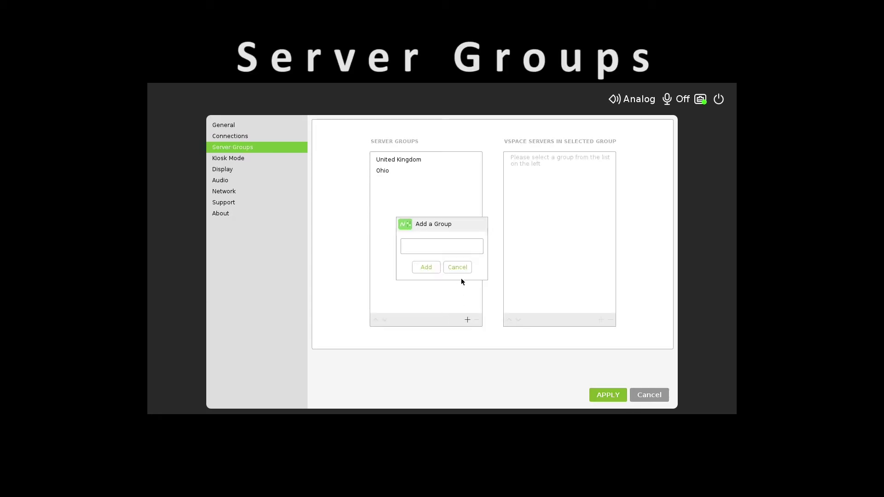
{"action": "type", "text": "RX300"}
{"action": "left_click", "coordinate": [428, 268]}
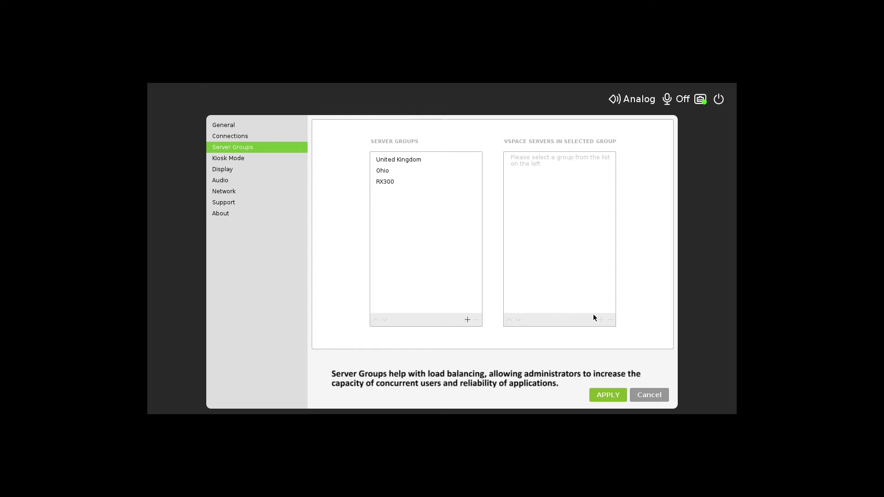
Step: Add the detected server RX300-HOME to the RX300 group
{"action": "left_click", "coordinate": [386, 183]}
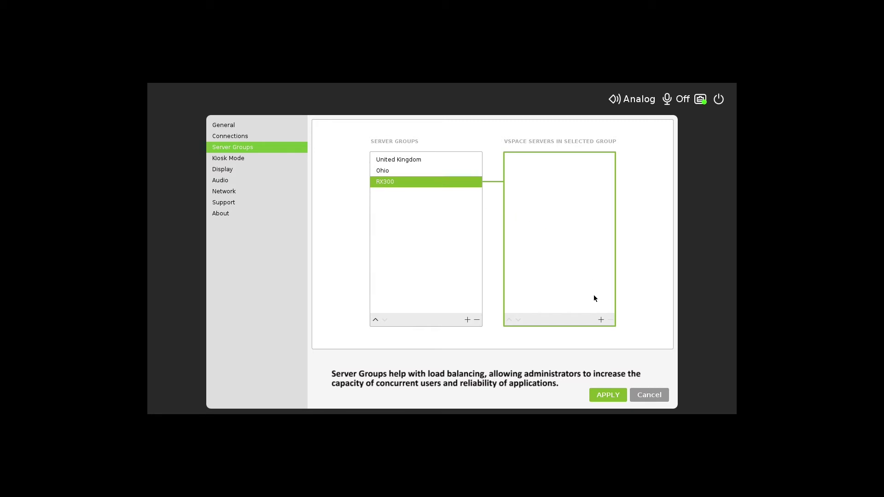
{"action": "left_click", "coordinate": [600, 319]}
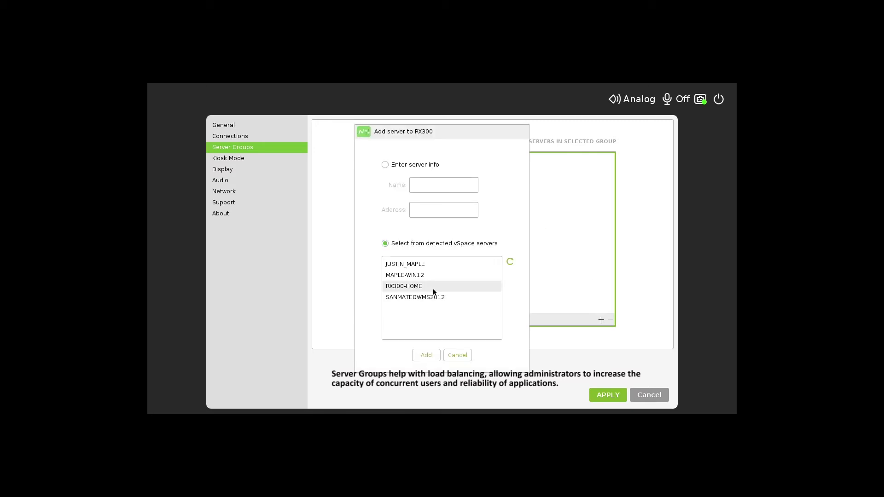
{"action": "left_click", "coordinate": [428, 286]}
{"action": "left_click", "coordinate": [429, 357]}
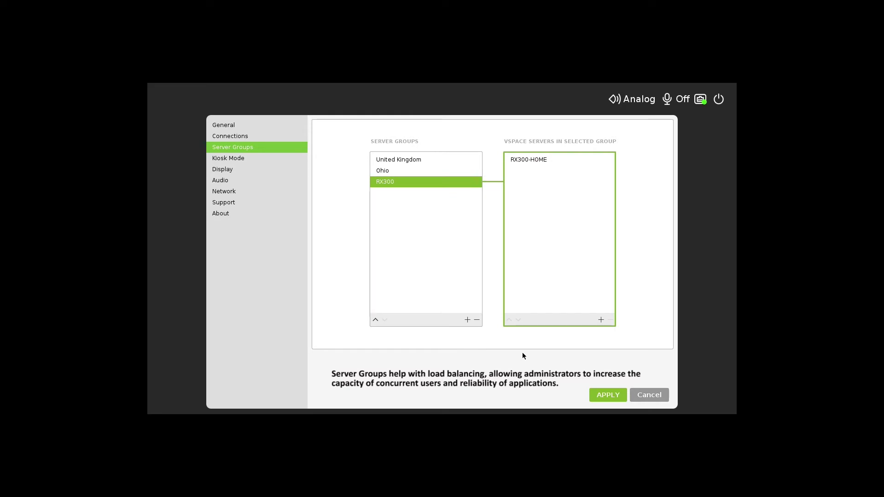
Step: On Kiosk Mode, leave User auto-logon off and enable Application auto-start
{"action": "left_click", "coordinate": [247, 159]}
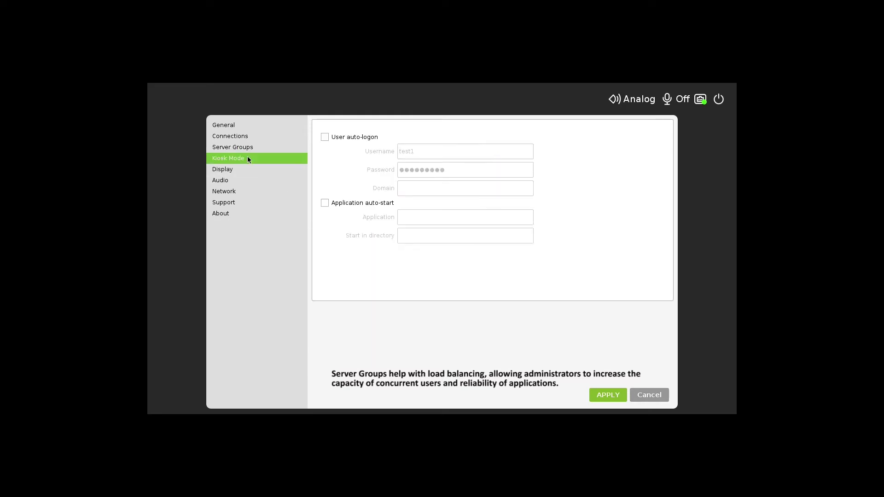
{"action": "left_click", "coordinate": [323, 137]}
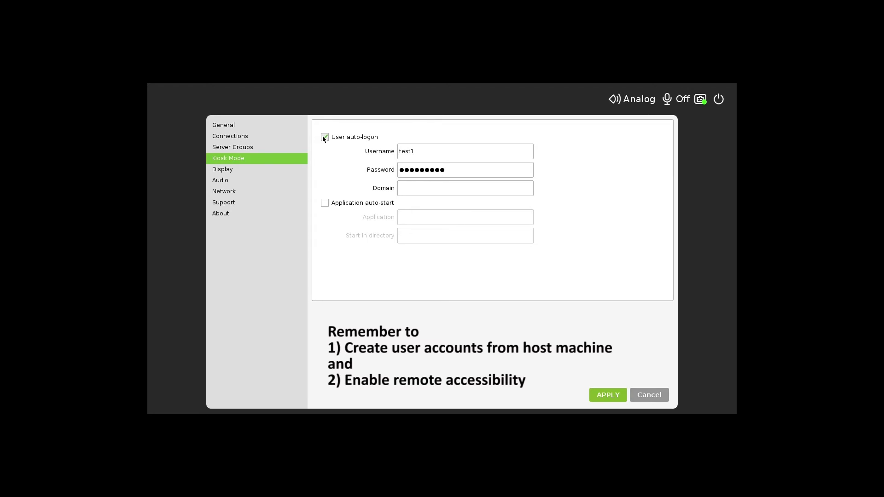
{"action": "left_click", "coordinate": [324, 137]}
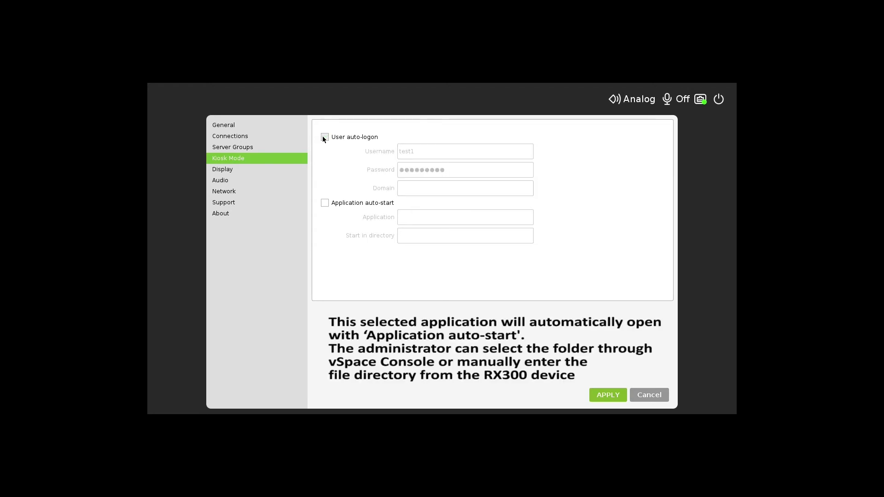
{"action": "left_click", "coordinate": [325, 204]}
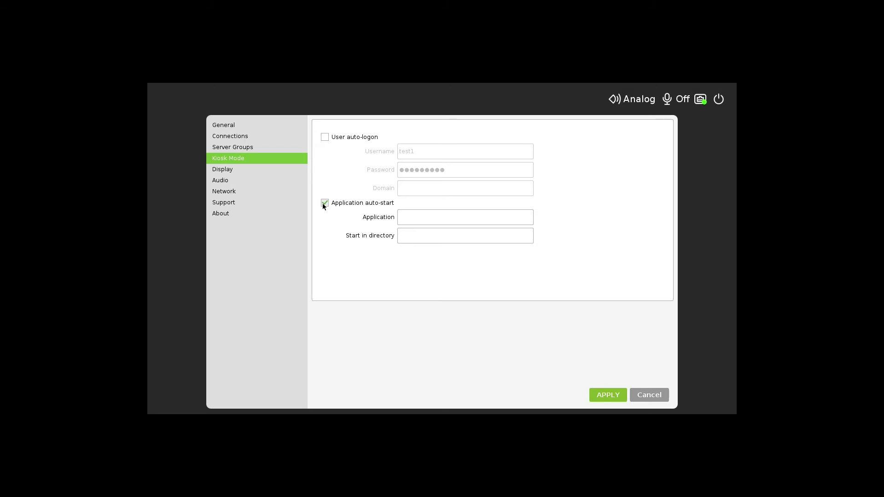
Step: Disable Application auto-start and keep the display resolution at 1280x720 60Hz
{"action": "left_click", "coordinate": [325, 202]}
{"action": "left_click", "coordinate": [283, 172]}
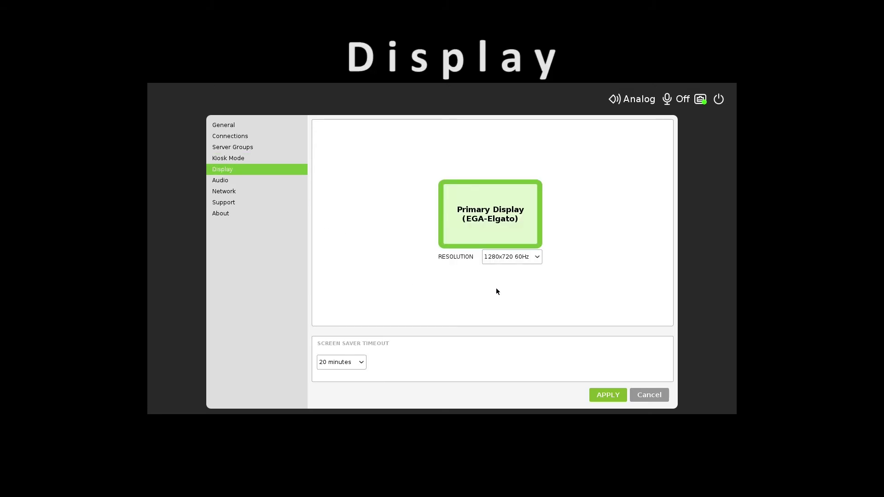
{"action": "left_click", "coordinate": [532, 256]}
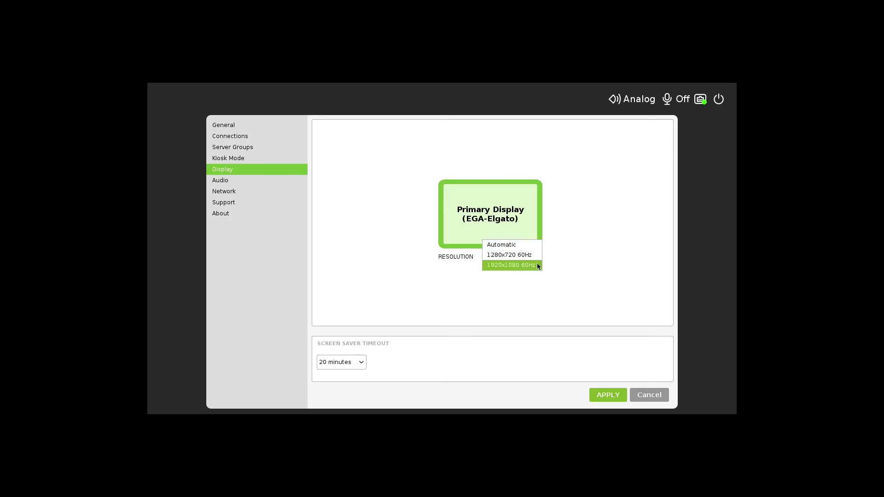
{"action": "left_click", "coordinate": [563, 256]}
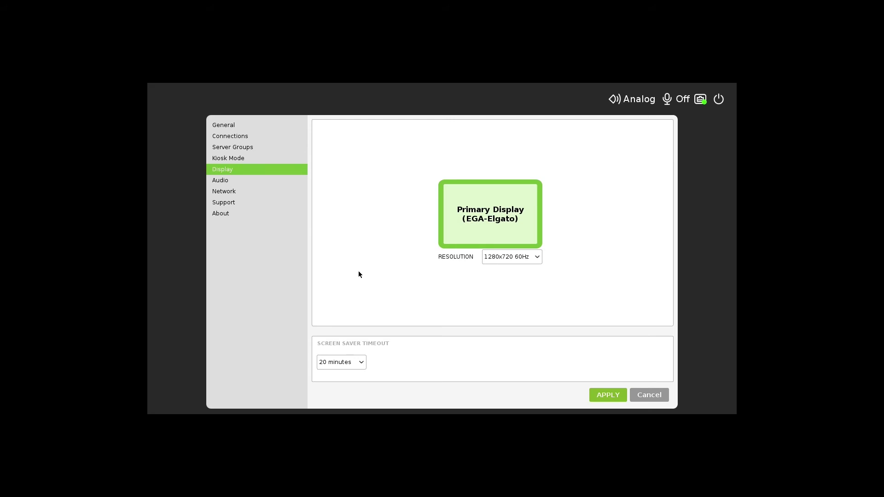
{"action": "key", "text": "Down"}
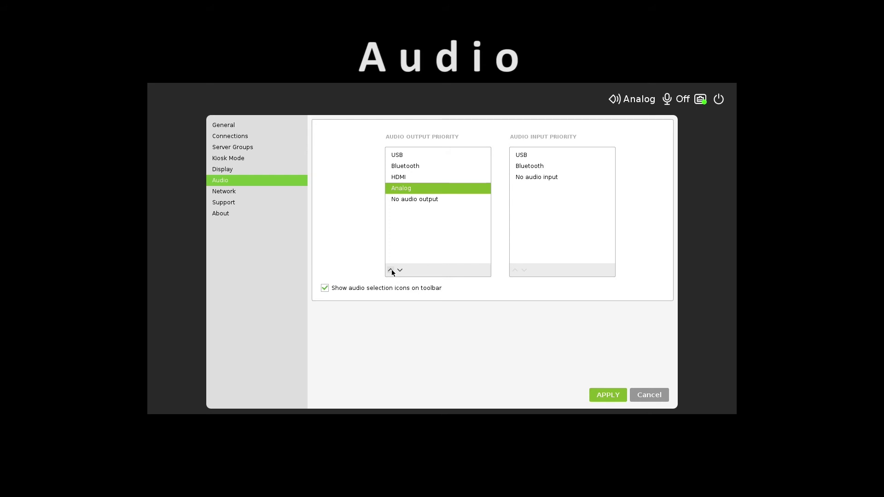
Step: Reorder Analog in the audio output priority list so it ends just above No audio output
{"action": "triple_click", "coordinate": [390, 270]}
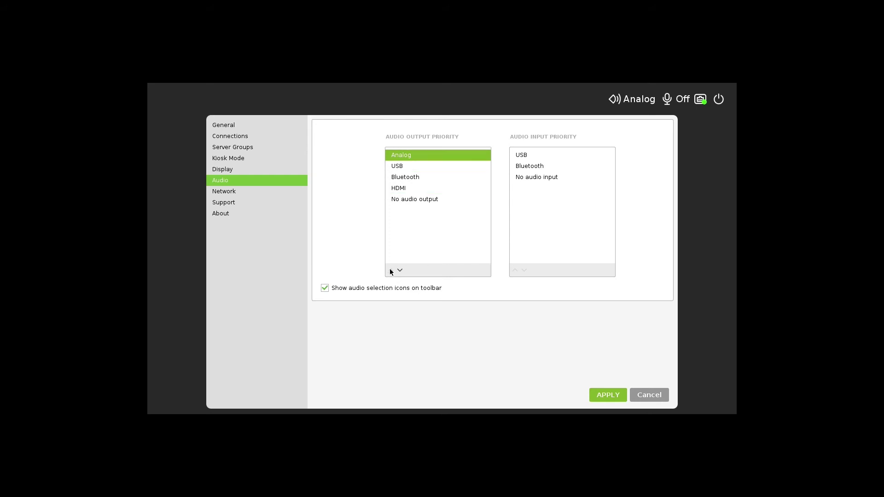
{"action": "left_click", "coordinate": [395, 166]}
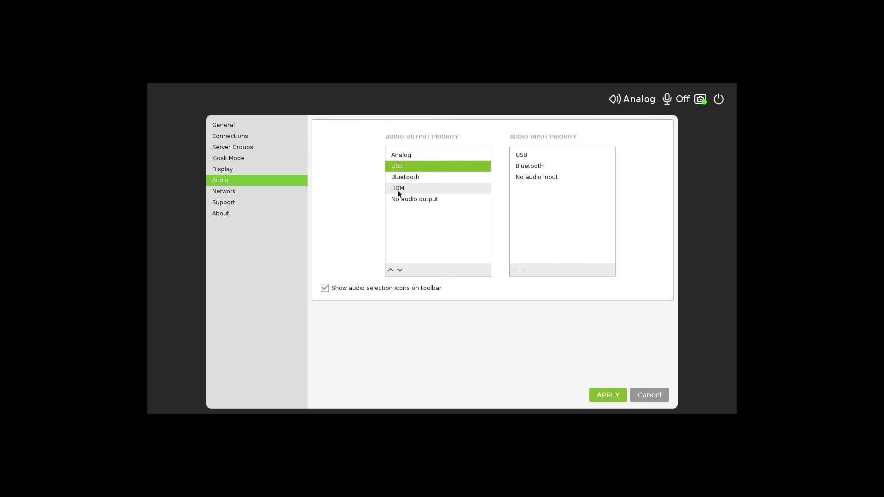
{"action": "left_click", "coordinate": [398, 158]}
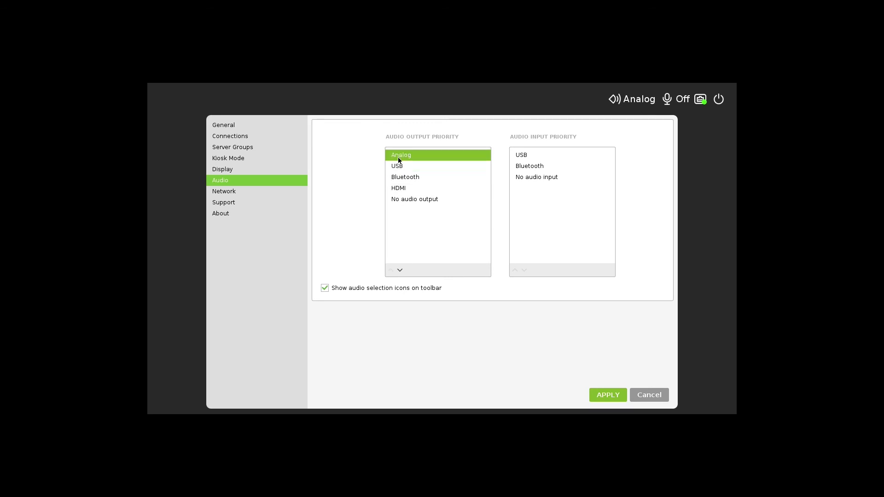
{"action": "left_click", "coordinate": [399, 270]}
{"action": "left_click", "coordinate": [399, 270]}
{"action": "left_click", "coordinate": [399, 269]}
{"action": "left_click", "coordinate": [399, 269]}
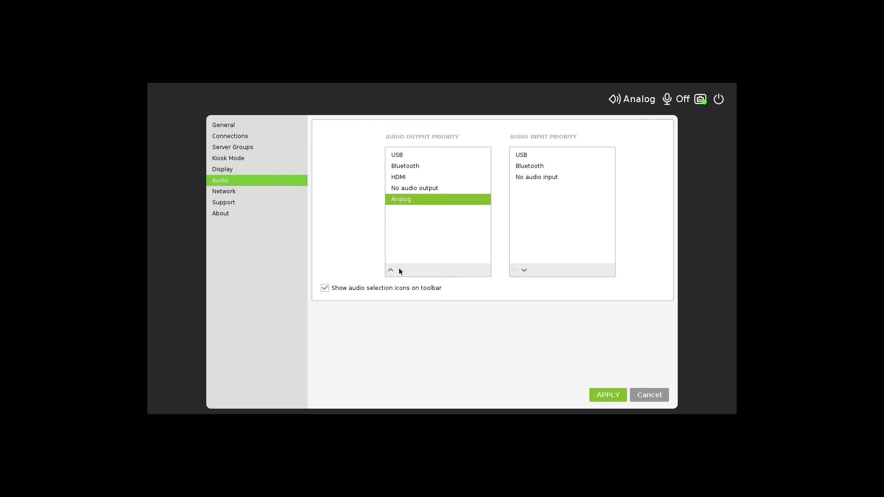
{"action": "left_click", "coordinate": [391, 270]}
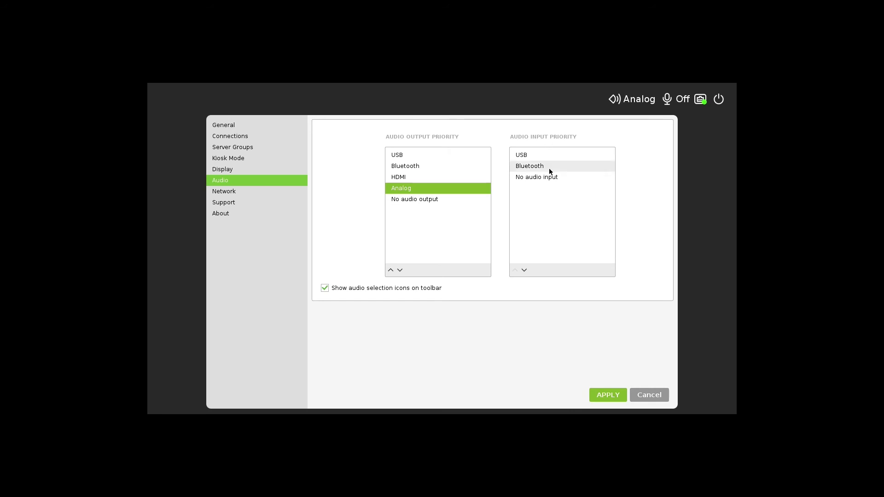
{"action": "left_click", "coordinate": [536, 177]}
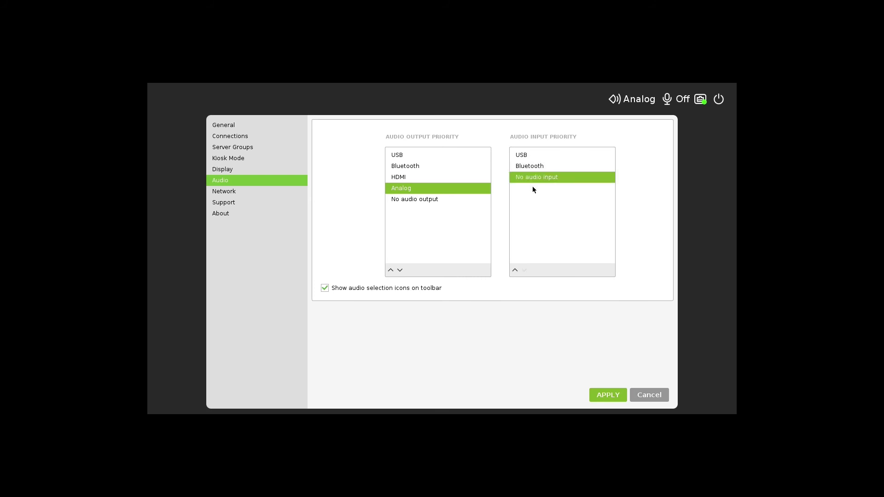
{"action": "left_click", "coordinate": [443, 242]}
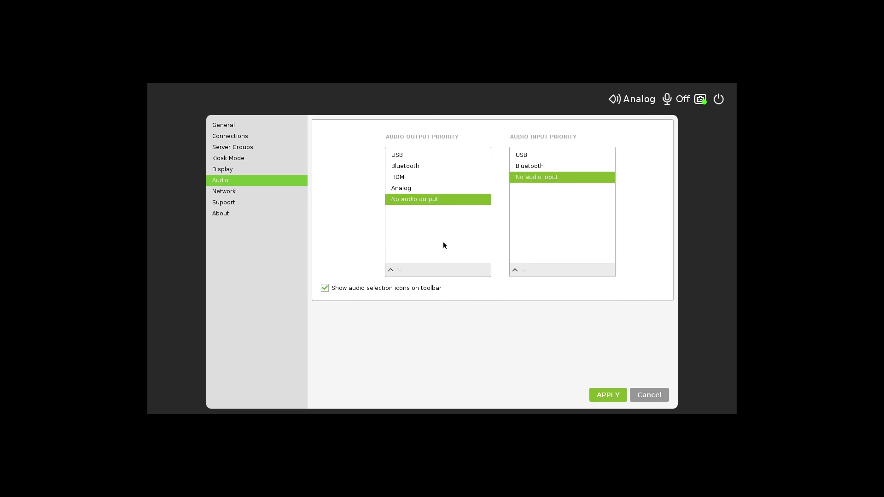
Step: Open Network settings and select the WiFi connection entry
{"action": "left_click", "coordinate": [274, 192]}
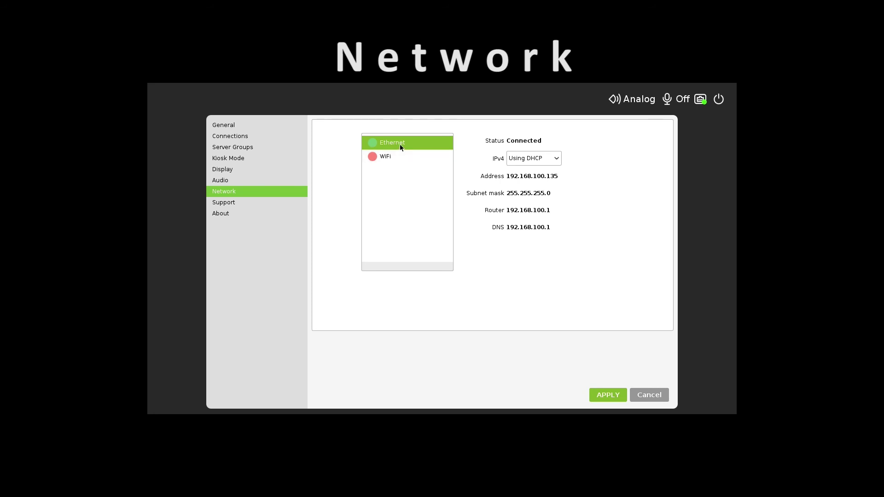
{"action": "left_click", "coordinate": [394, 156]}
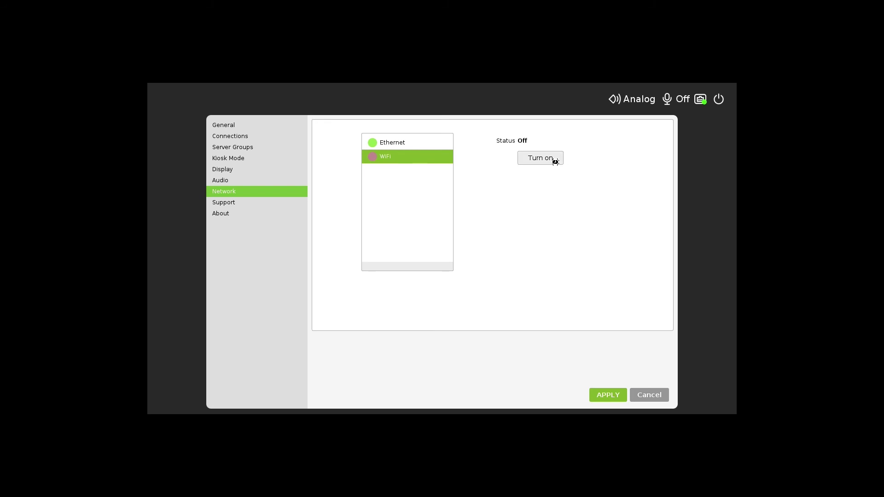
Step: Turn WiFi on, then set firmware updates to Update from vSpace Server instead of FTP/HTTP URL
{"action": "left_click", "coordinate": [540, 157]}
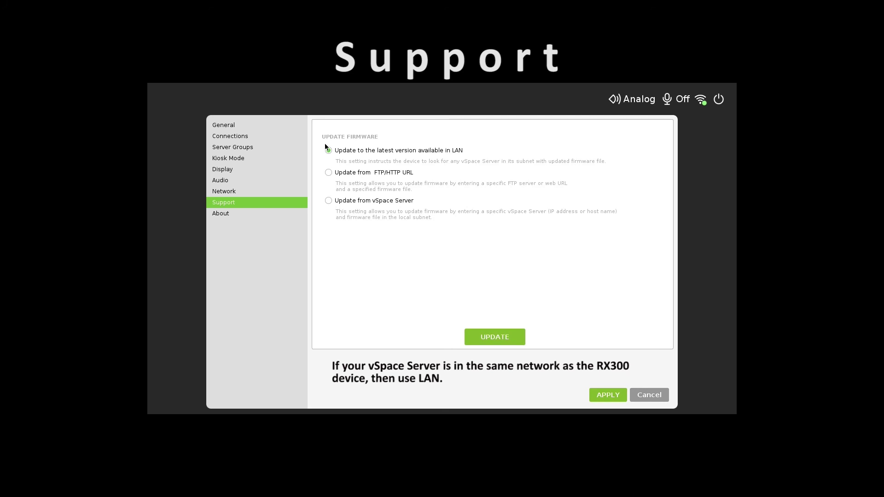
{"action": "left_click", "coordinate": [328, 172]}
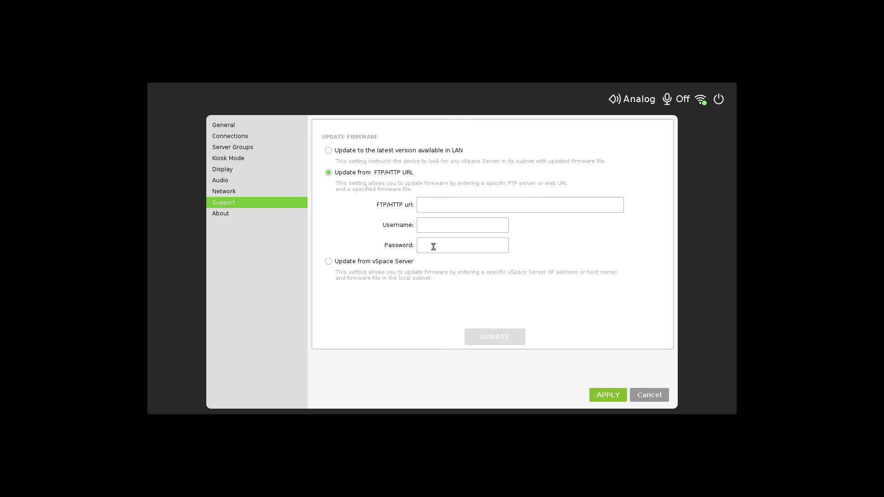
{"action": "left_click", "coordinate": [328, 261]}
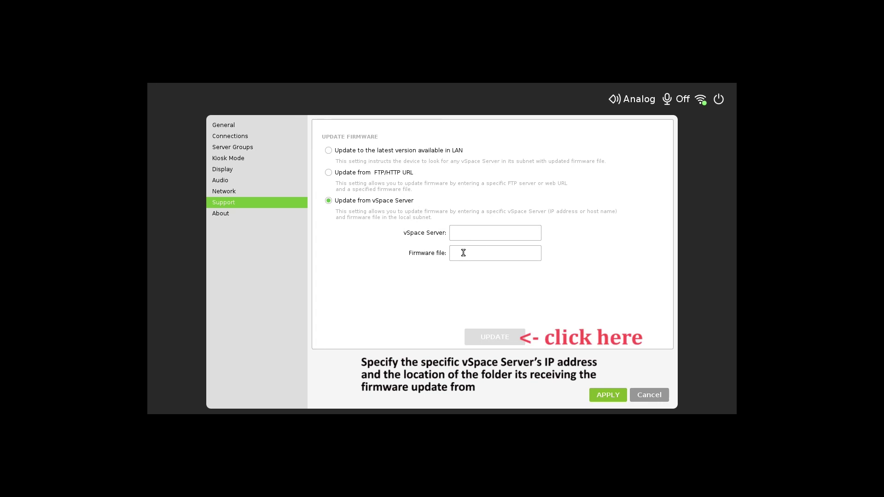
Step: Open the About page to view the RX300 model, firmware 1.3.8 and network addresses
{"action": "left_click", "coordinate": [220, 212]}
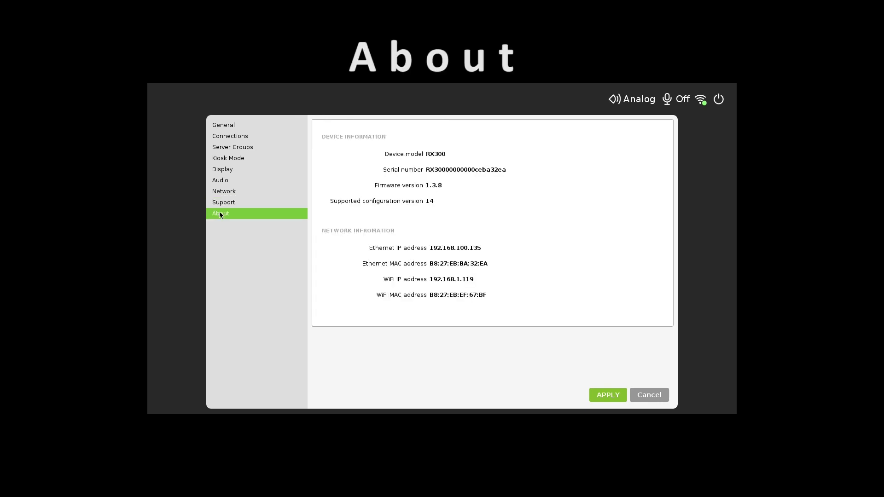